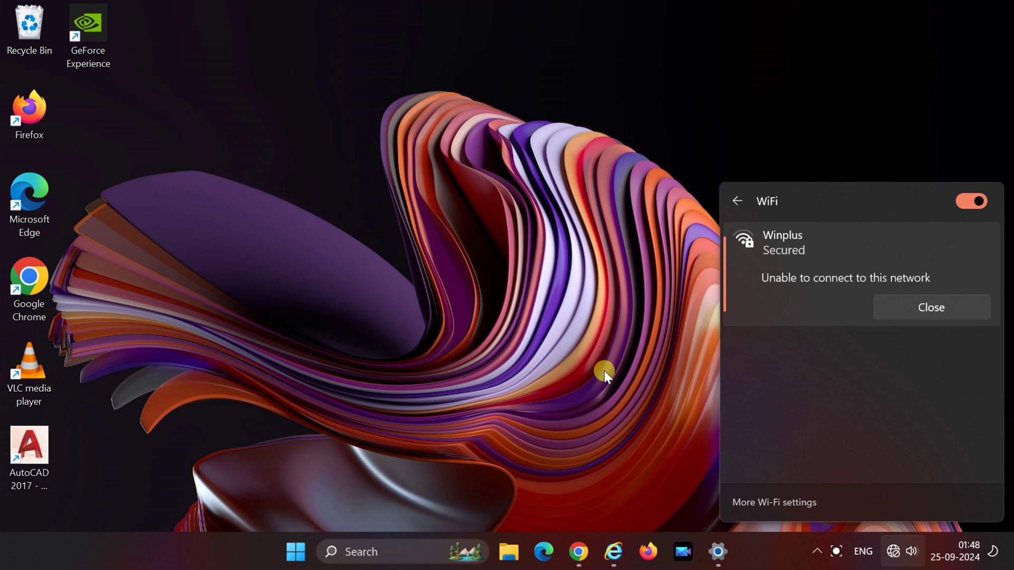
- Retry joining the Winplus network twice from the Wi-Fi flyout, dismissing each failure message
click(901, 310)
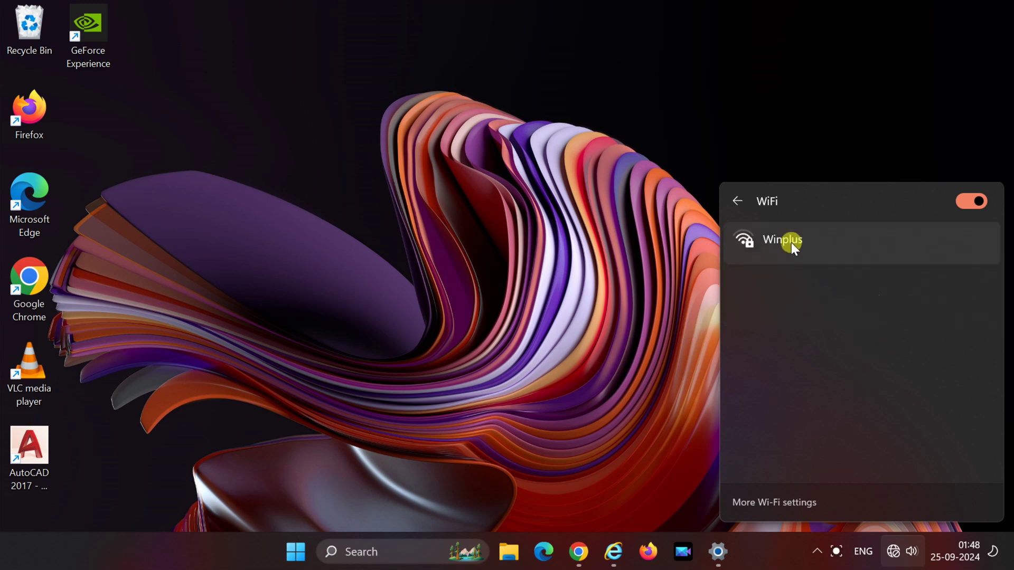
click(792, 243)
click(915, 317)
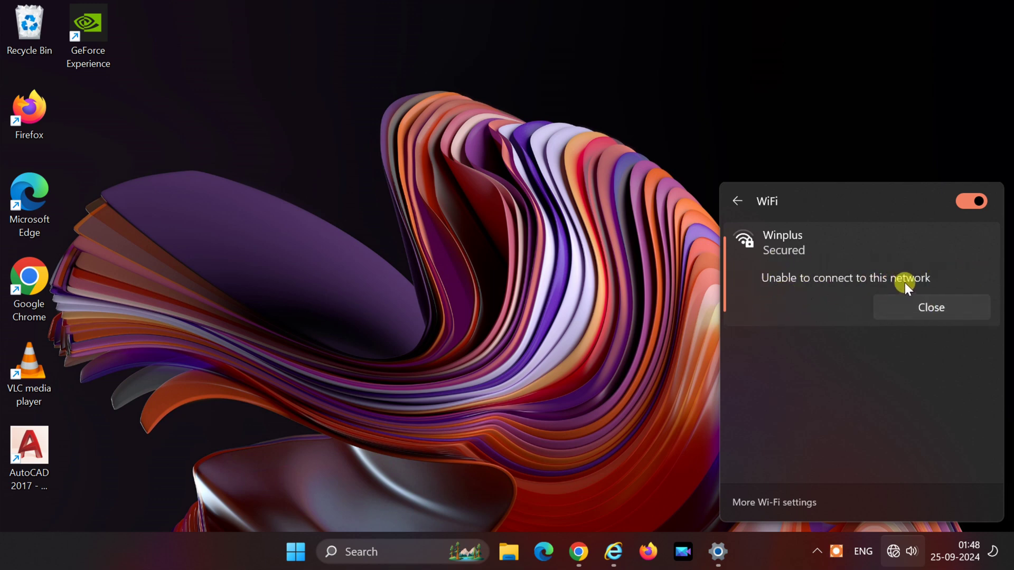
click(924, 310)
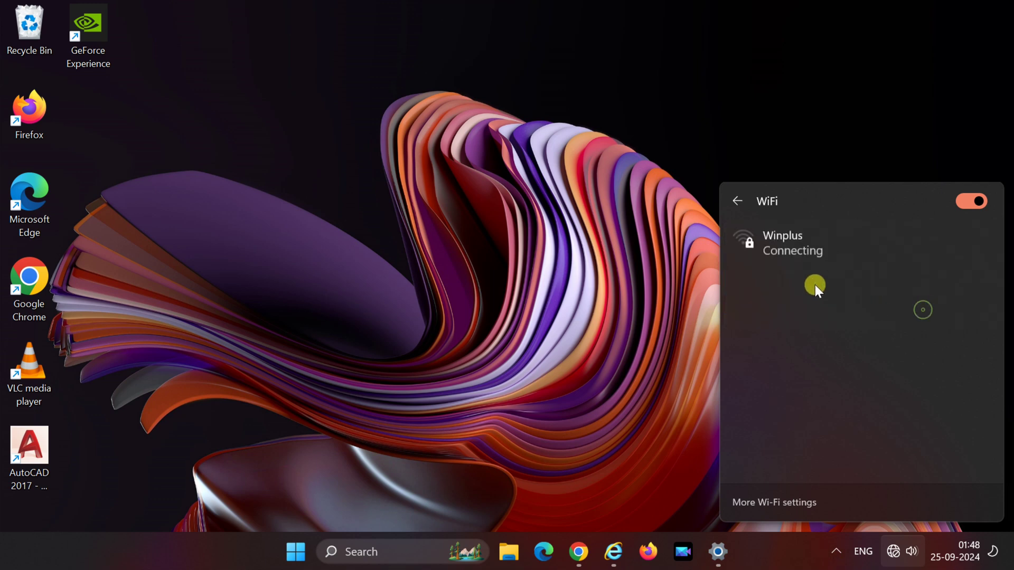
click(787, 253)
click(914, 317)
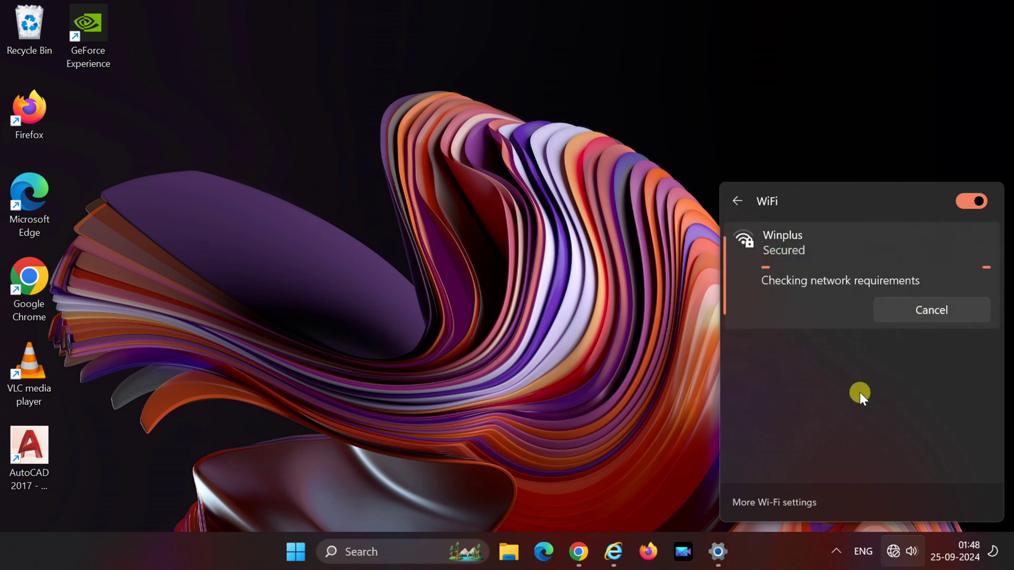
- Try connecting to Winplus from the available networks list on the Wi-Fi settings page
click(757, 503)
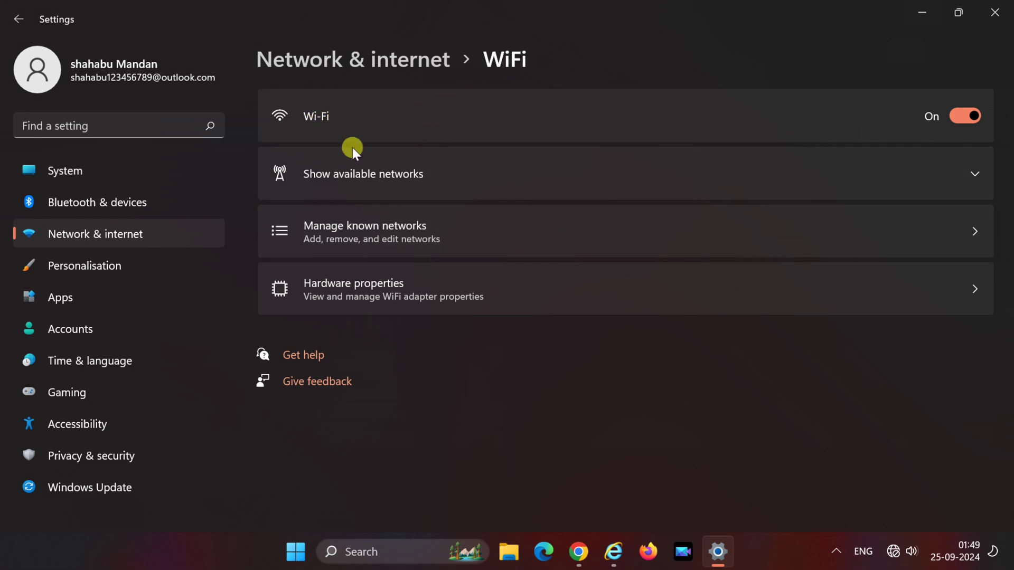
click(357, 170)
click(905, 273)
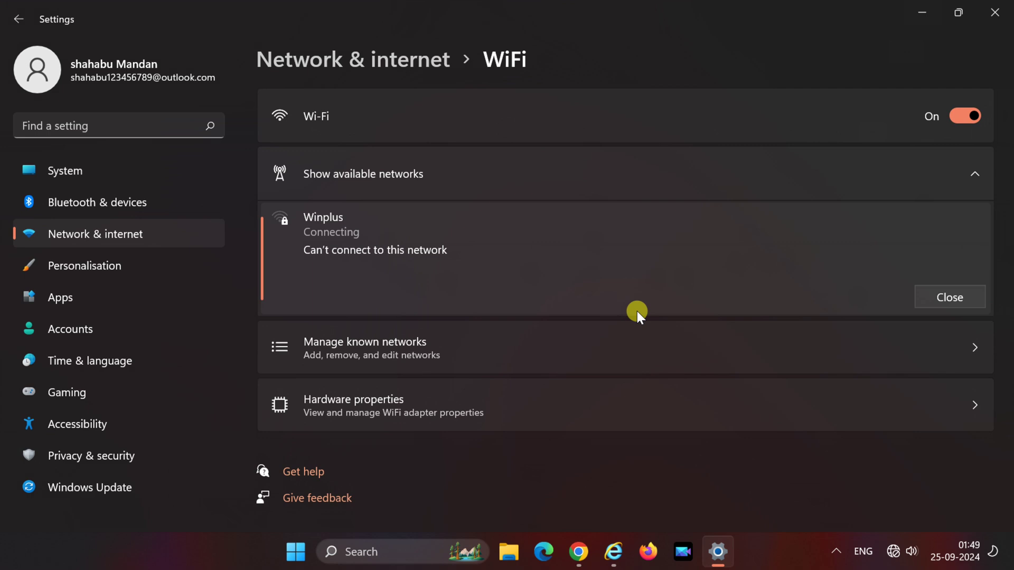
click(982, 298)
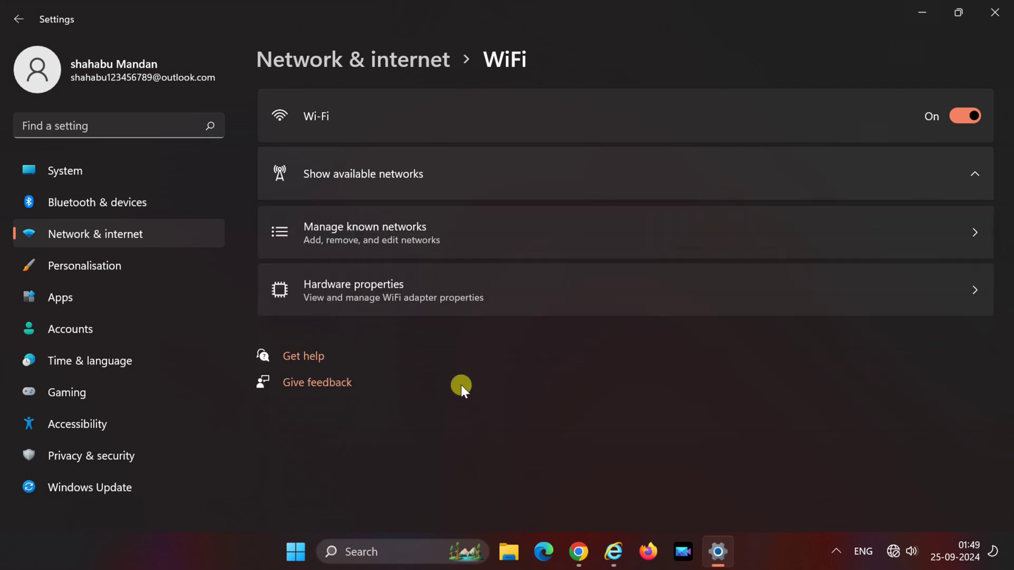
- Minimize the Settings window and bring up File Explorer
click(911, 170)
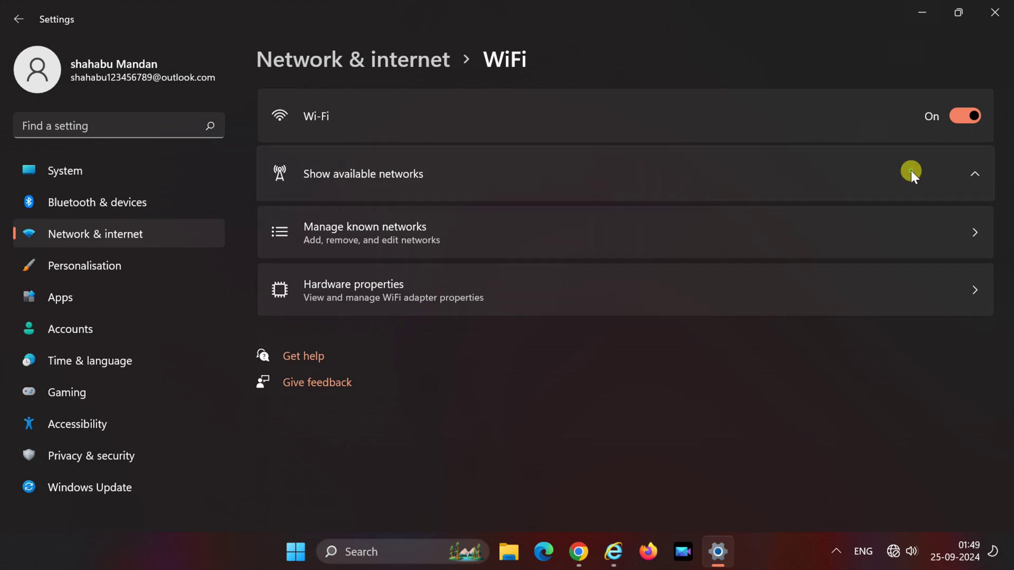
click(925, 12)
click(507, 551)
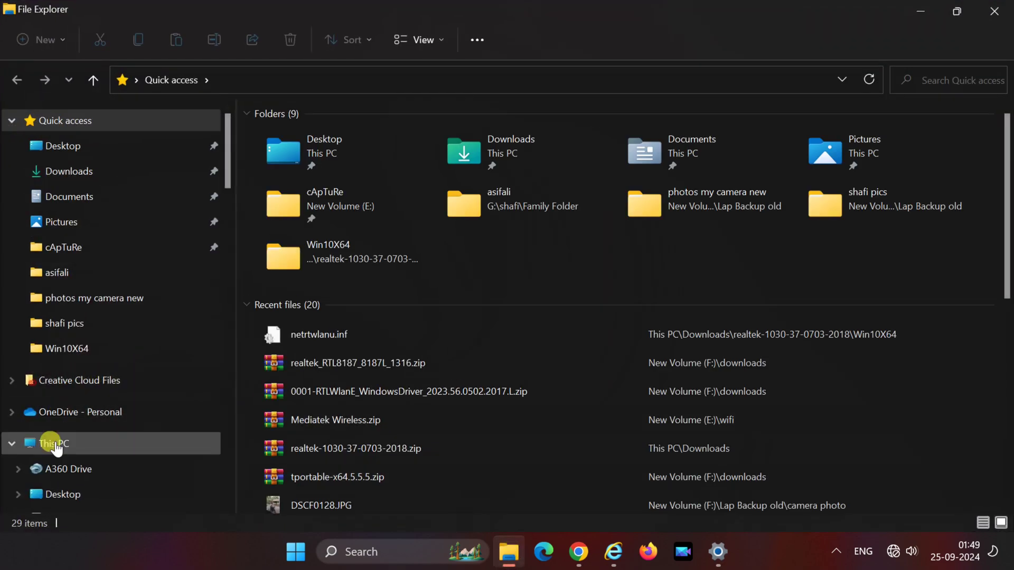
- Launch Computer Management from This PC's Manage option, then close File Explorer
right_click(55, 448)
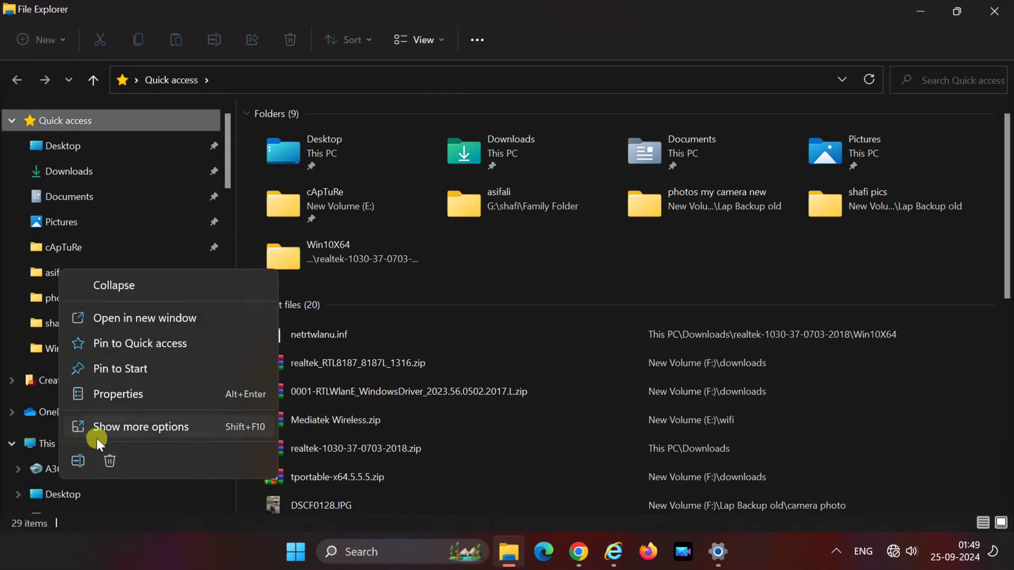
click(125, 429)
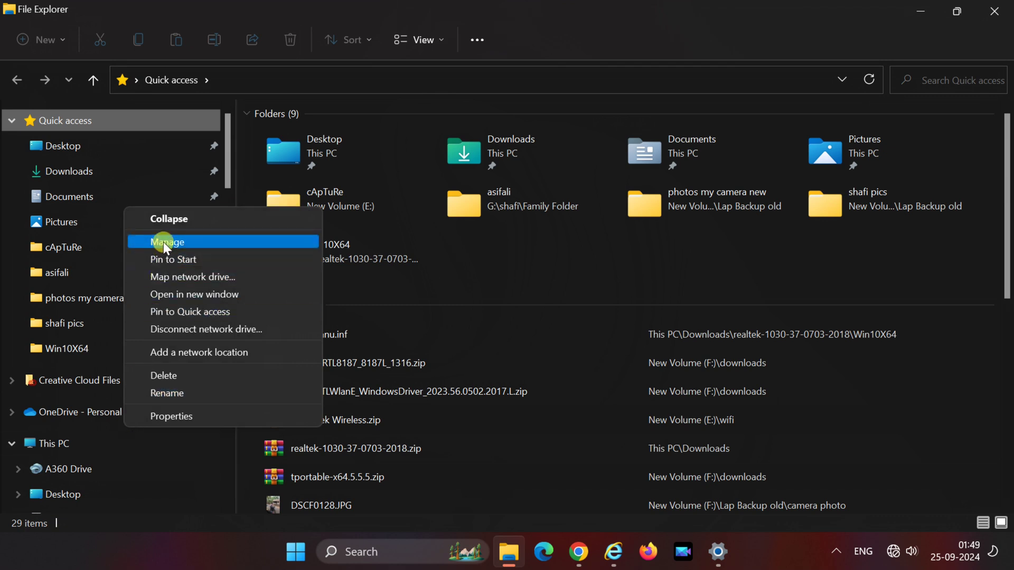
click(163, 242)
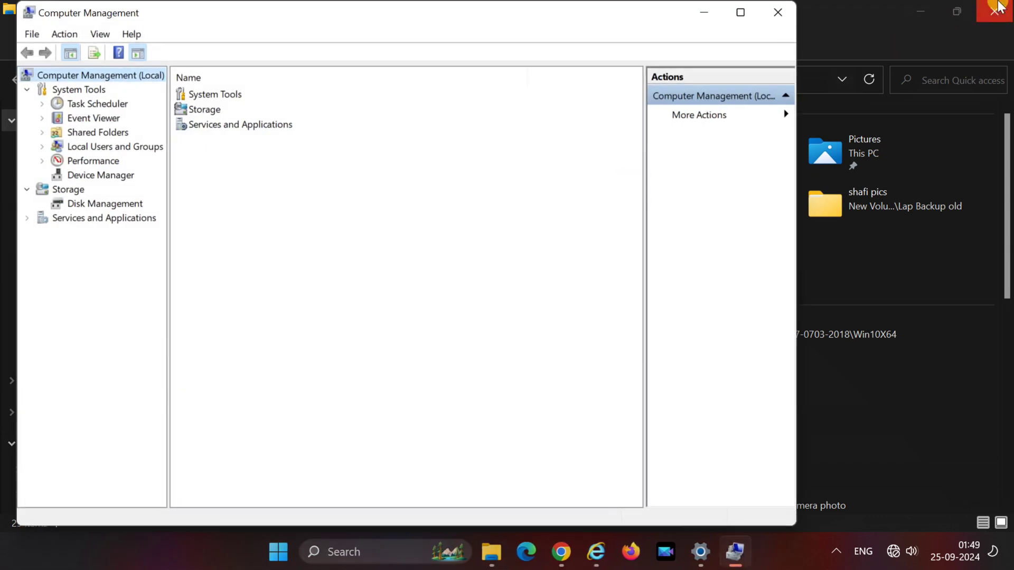
click(995, 11)
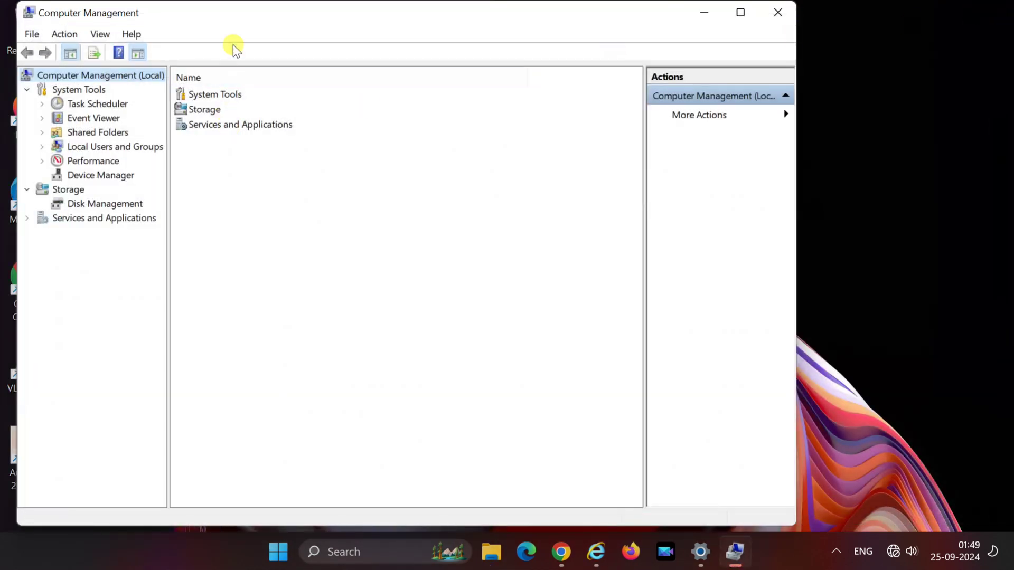
- Open Properties for the Realtek RTL8188FTV adapter under Device Manager's Network adapters
drag(243, 16, 300, 23)
click(158, 182)
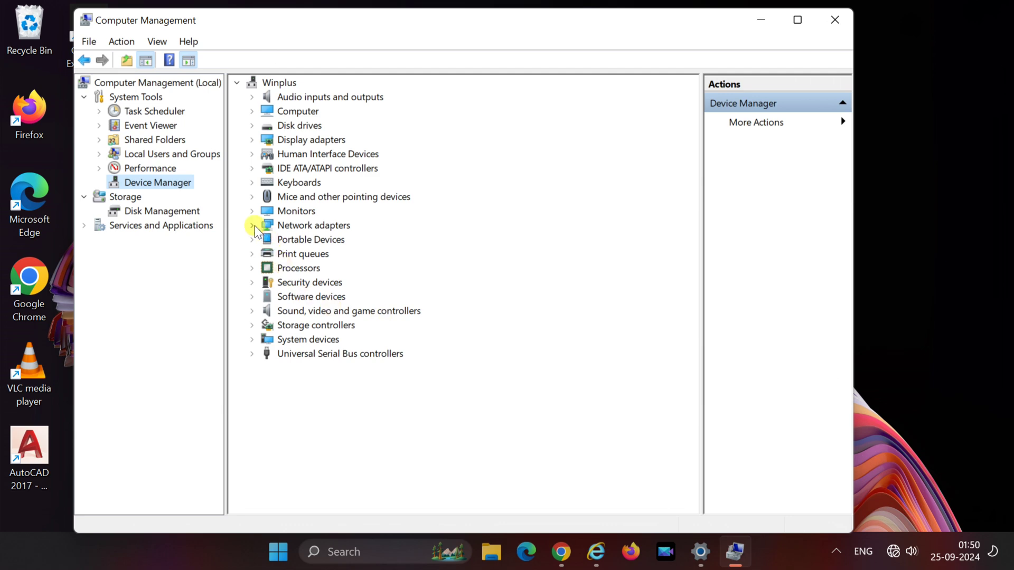
click(252, 225)
click(344, 256)
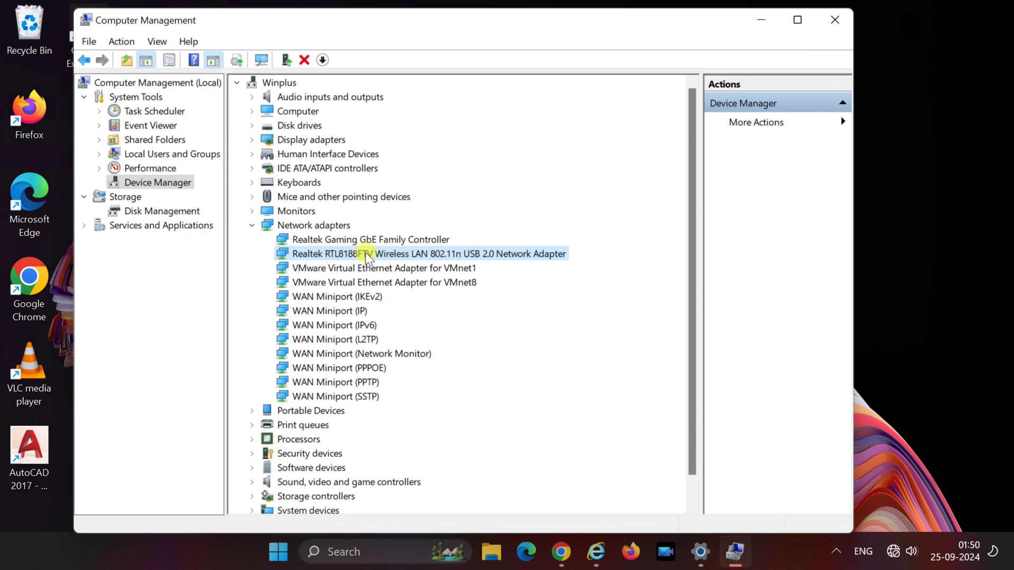
right_click(366, 253)
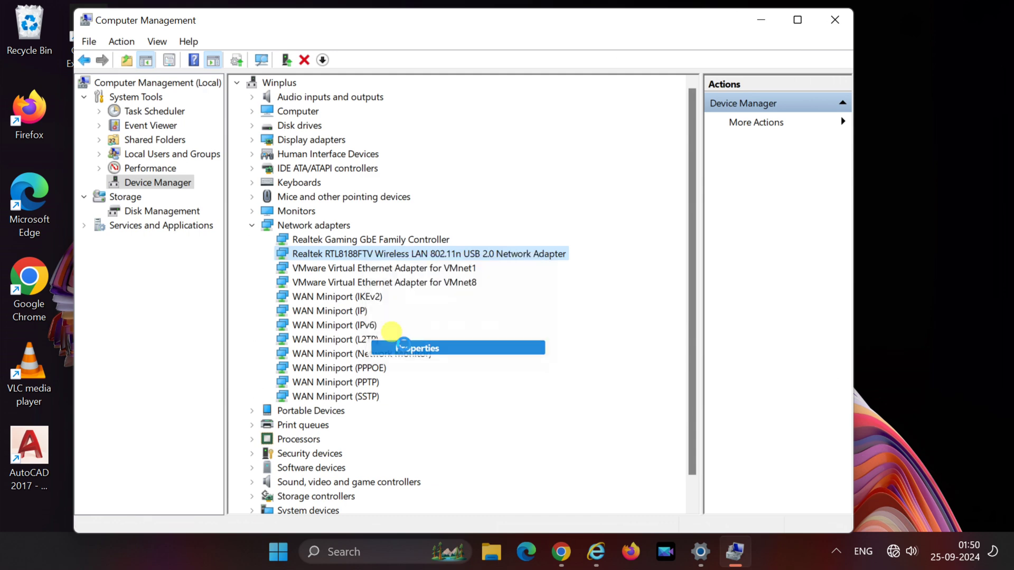
click(404, 350)
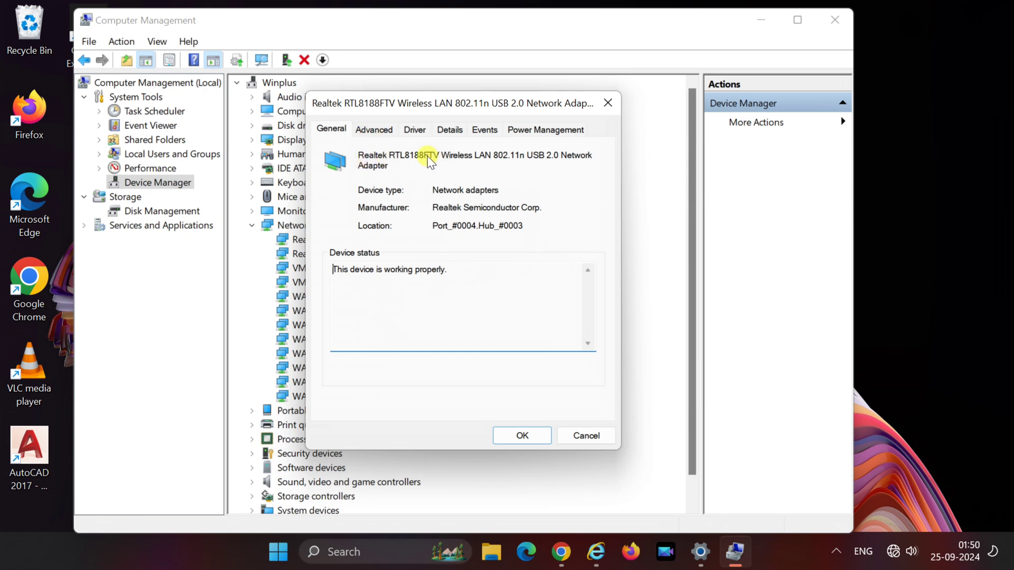
- Set the Realtek adapter's Advanced Wireless Mode value to IEEE 802.11b/g and confirm with OK
click(378, 132)
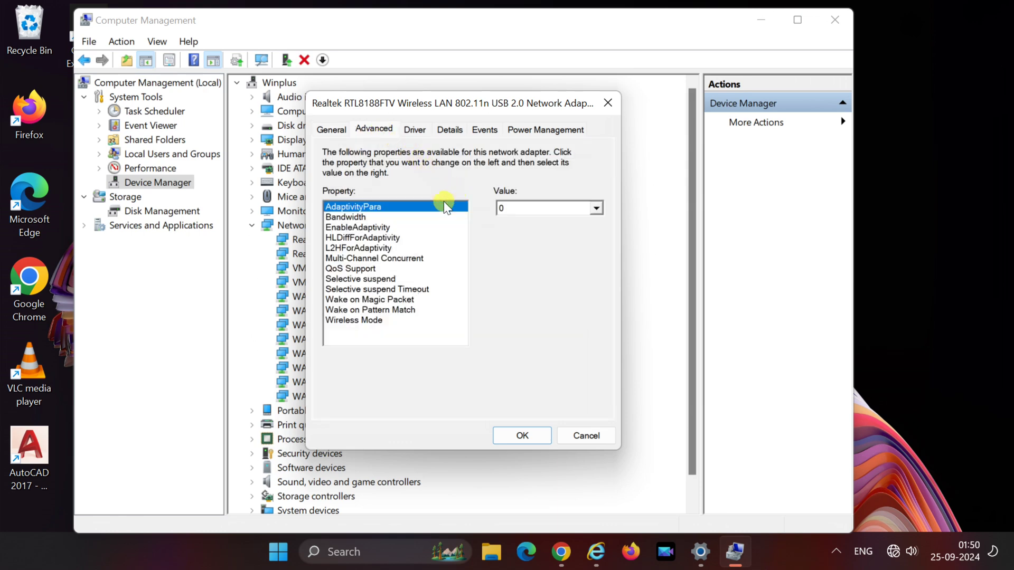
click(358, 319)
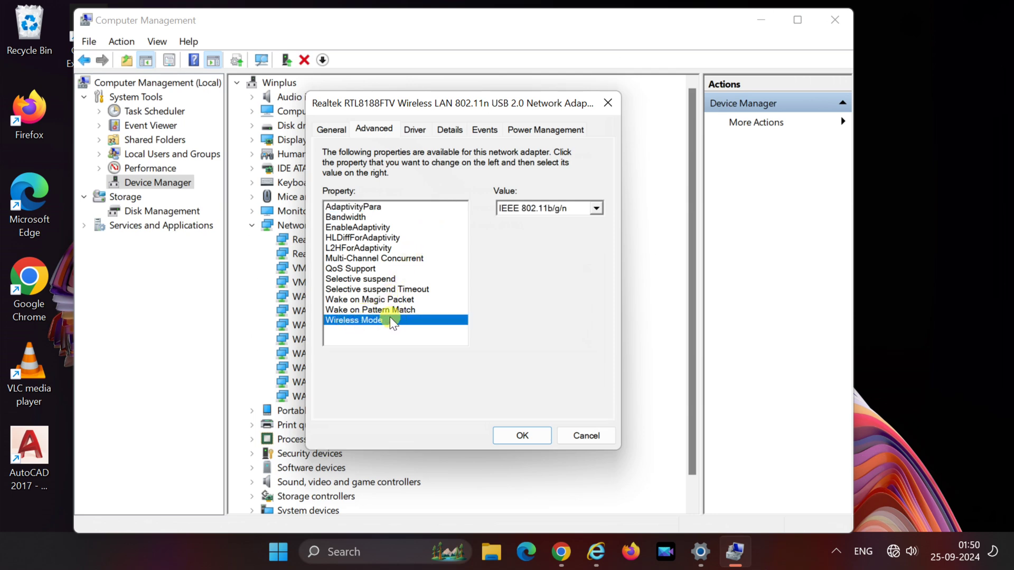
click(541, 208)
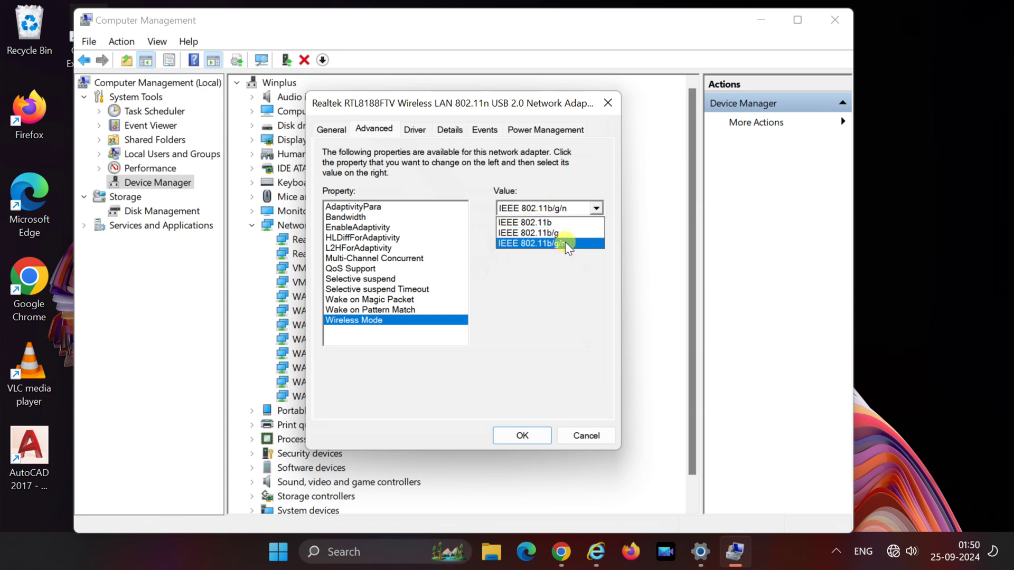
click(546, 232)
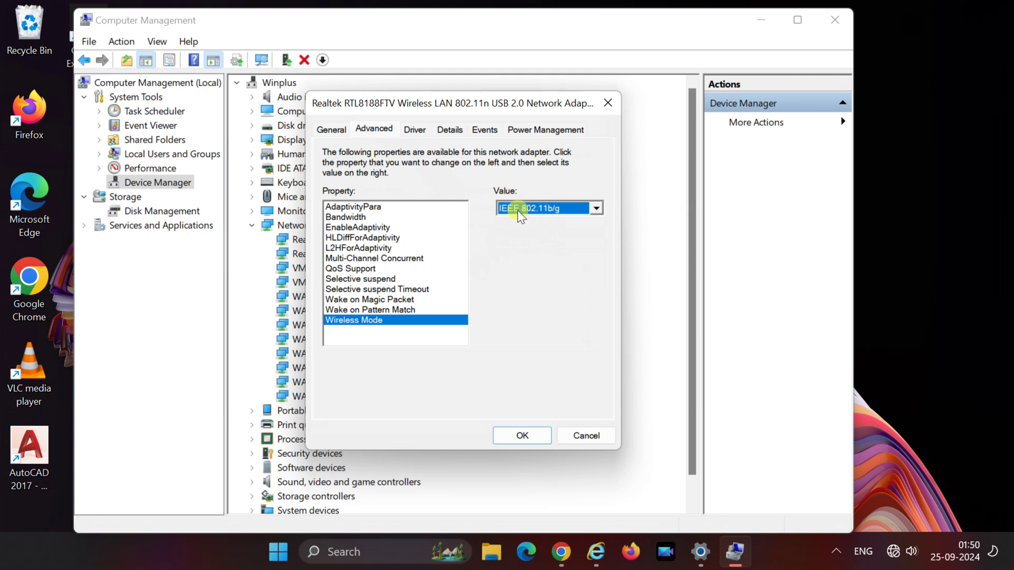
click(548, 211)
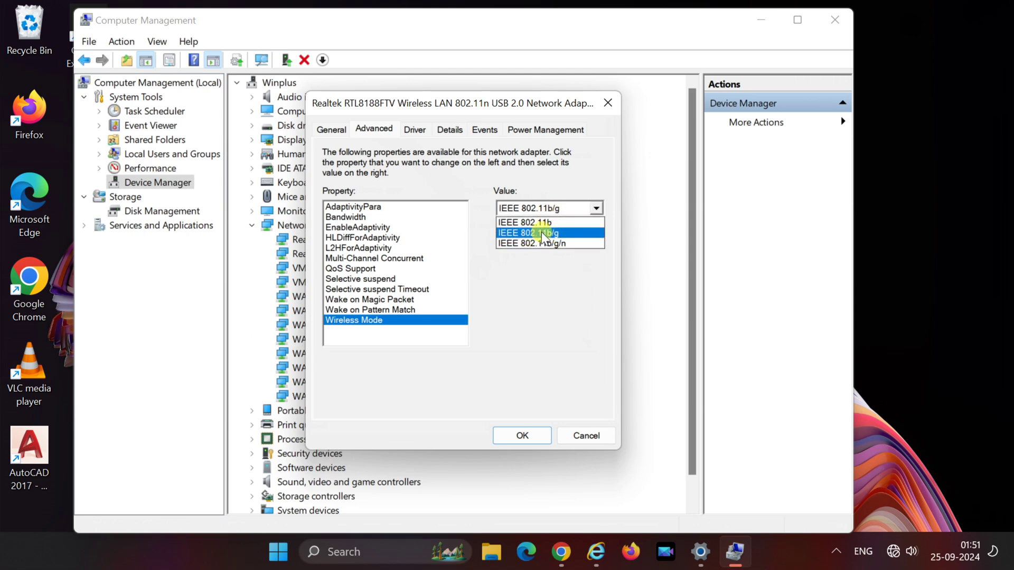
click(546, 233)
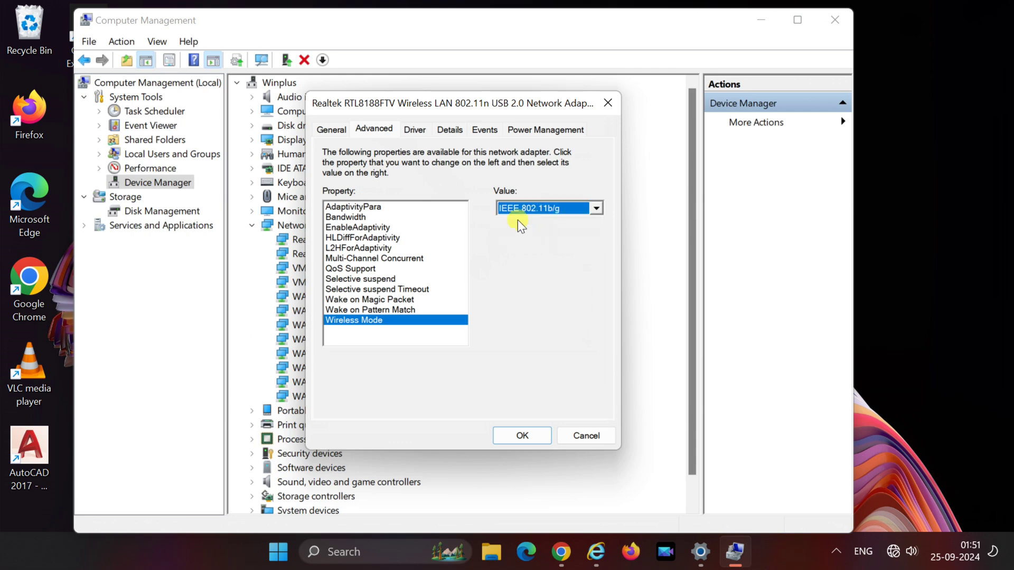
click(520, 435)
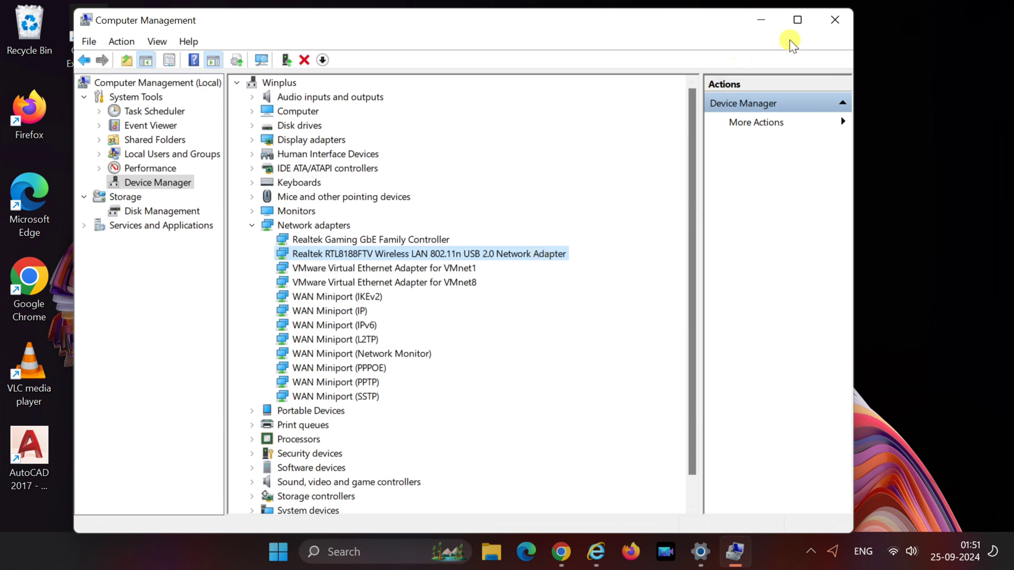
- Reconnect to Winplus from Quick Settings, then load YouTube in a new Chrome tab
click(893, 552)
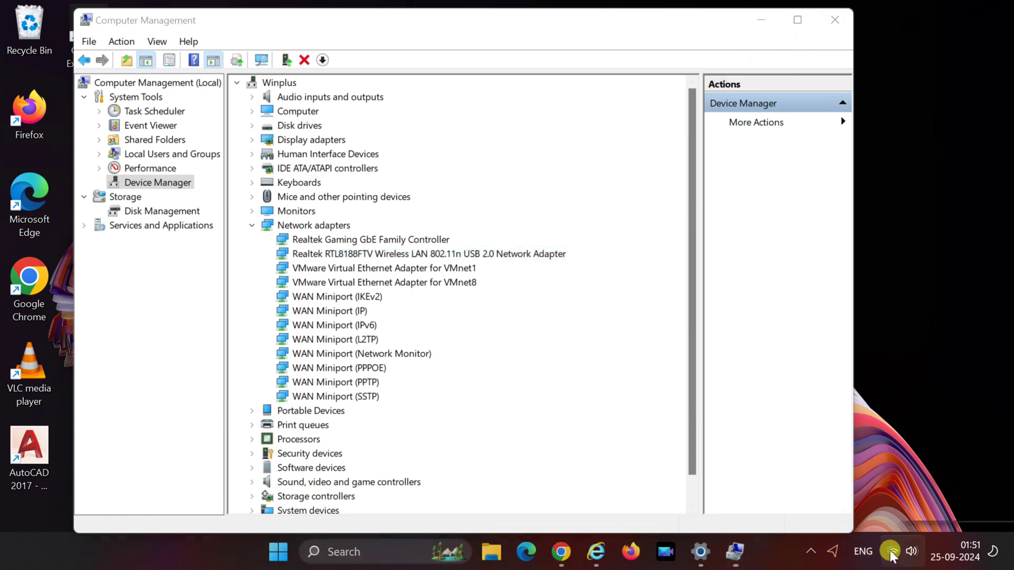
click(792, 222)
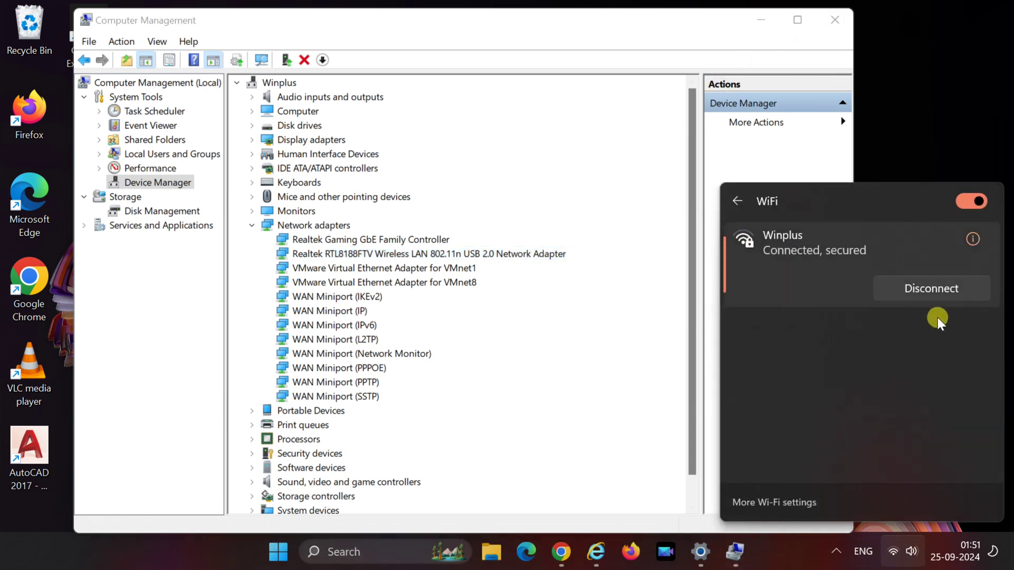
click(917, 290)
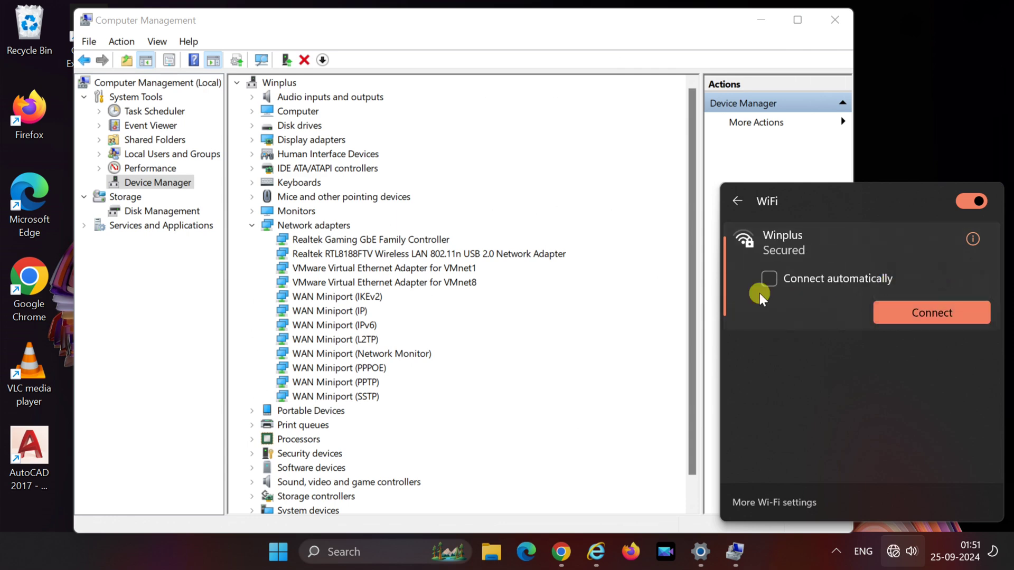
click(931, 313)
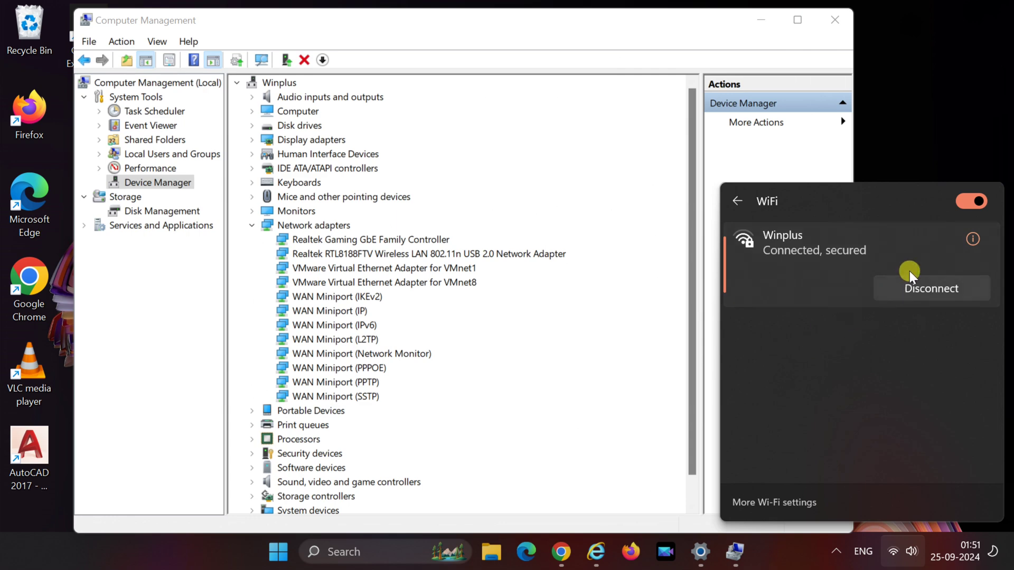
click(560, 552)
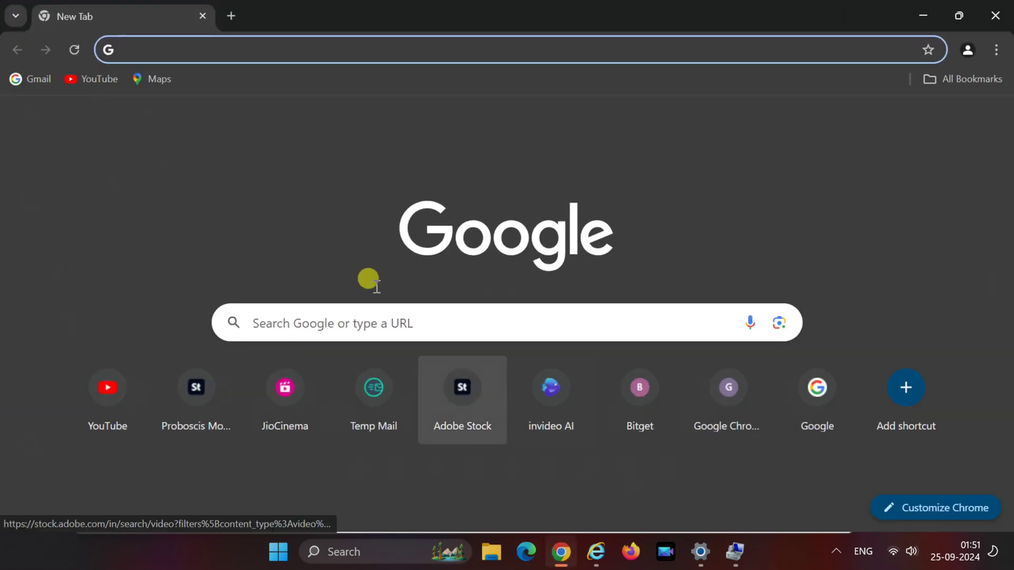
click(103, 387)
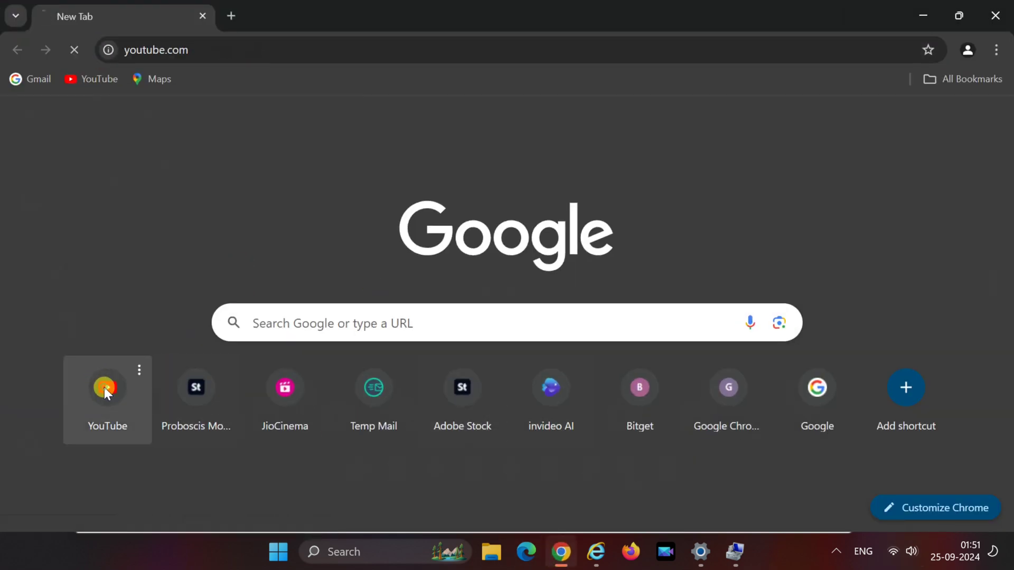